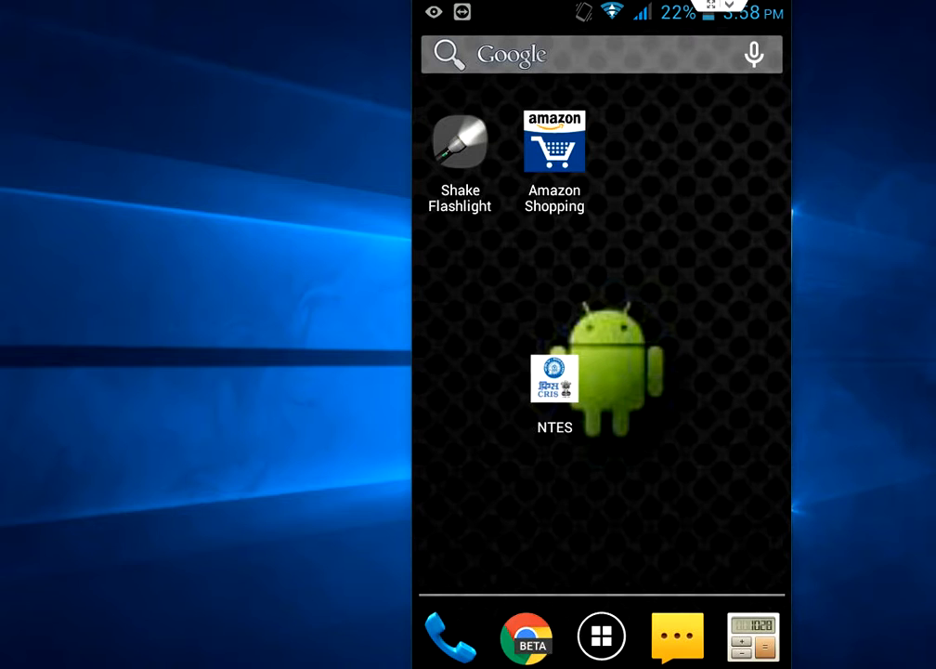
Launch Settings from the app drawer and go to the About phone page
left_click(601, 636)
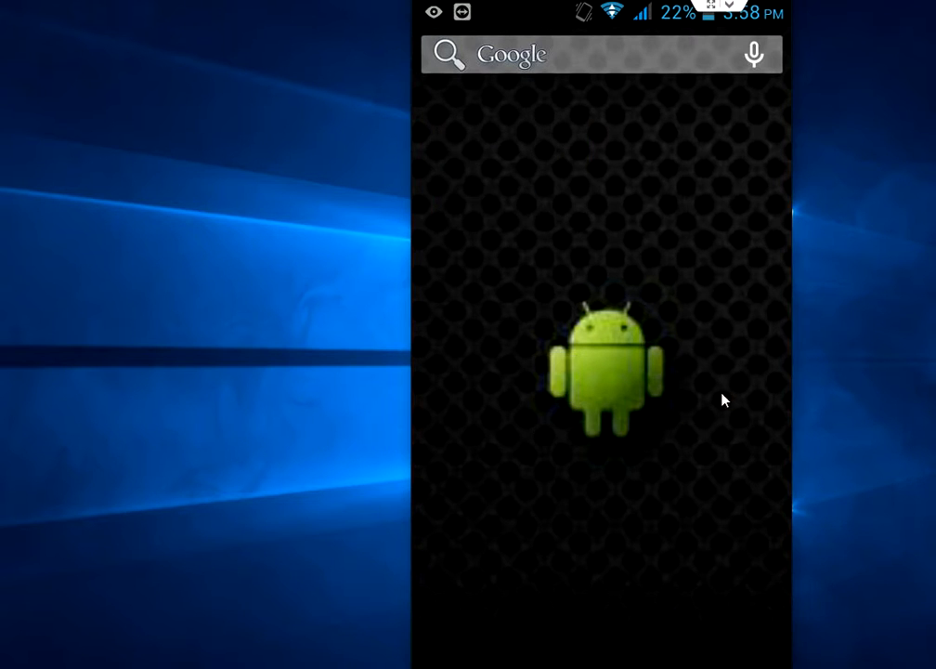
scroll(446, 372, "down", 3)
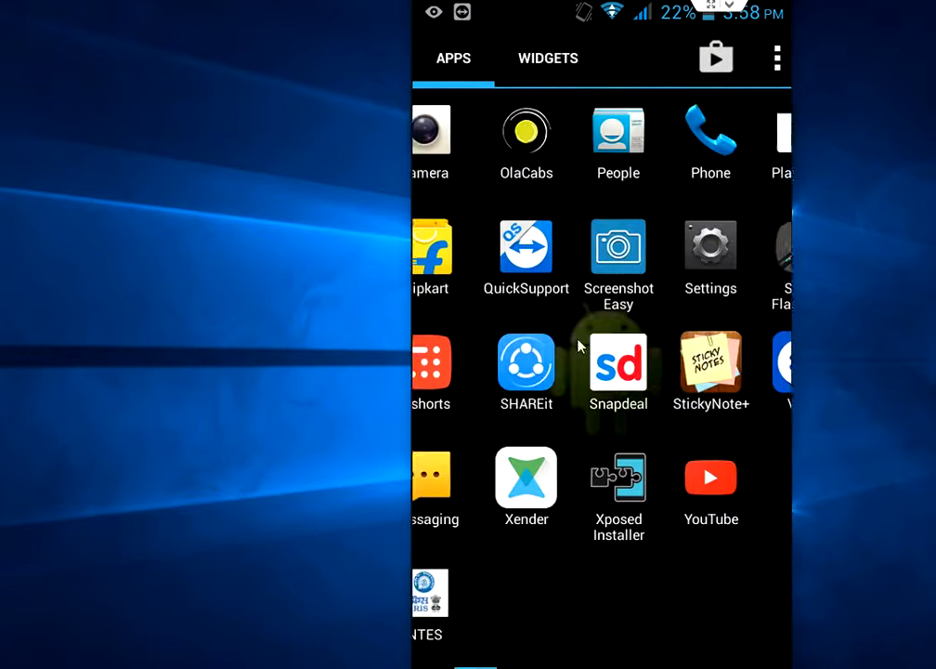
left_click(647, 249)
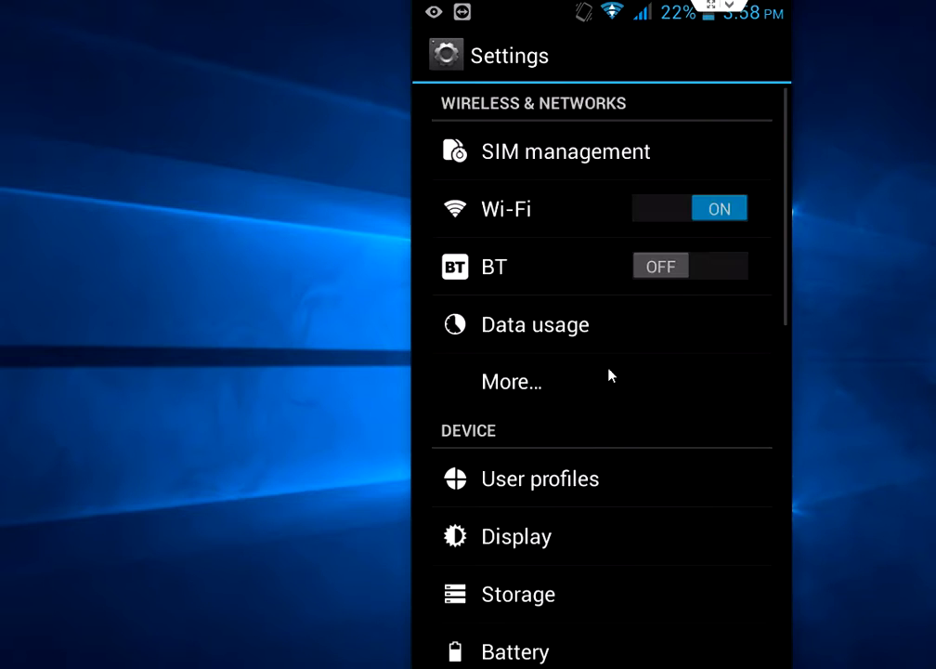
scroll(566, 446, "down", 5)
scroll(567, 474, "down", 5)
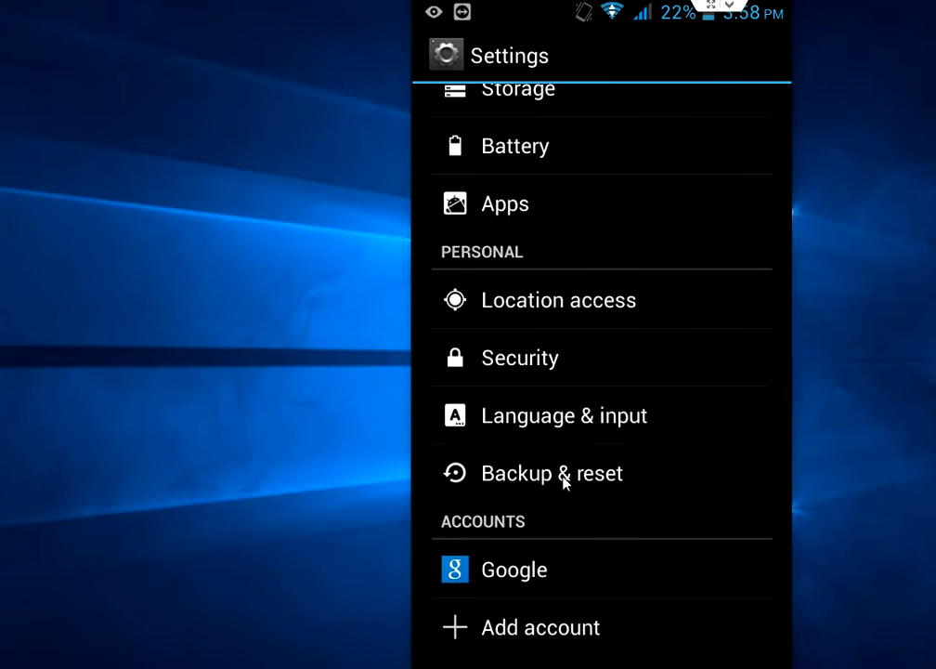
scroll(564, 485, "down", 5)
scroll(564, 485, "down", 1)
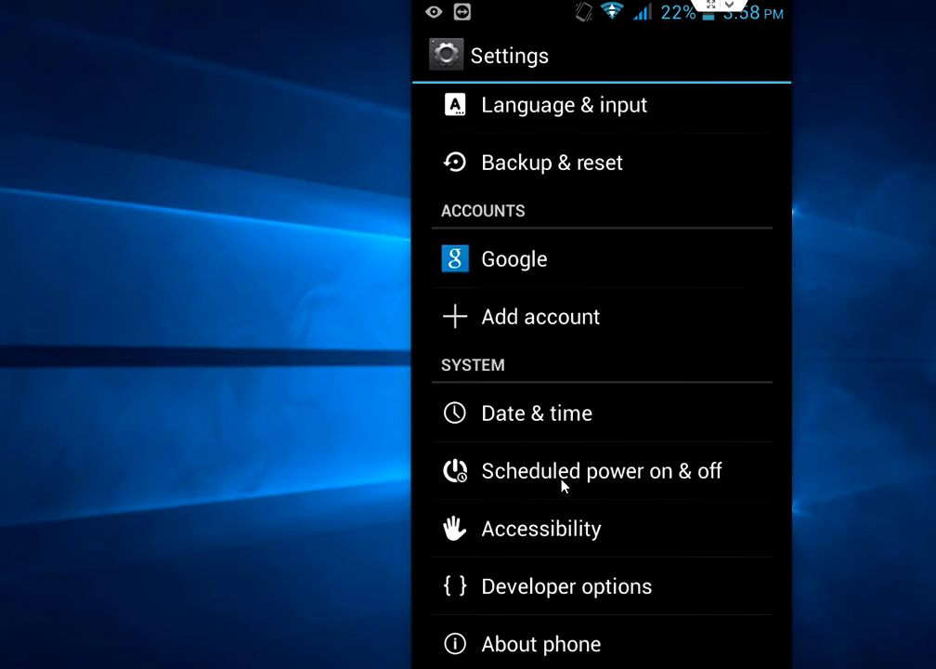
left_click(520, 644)
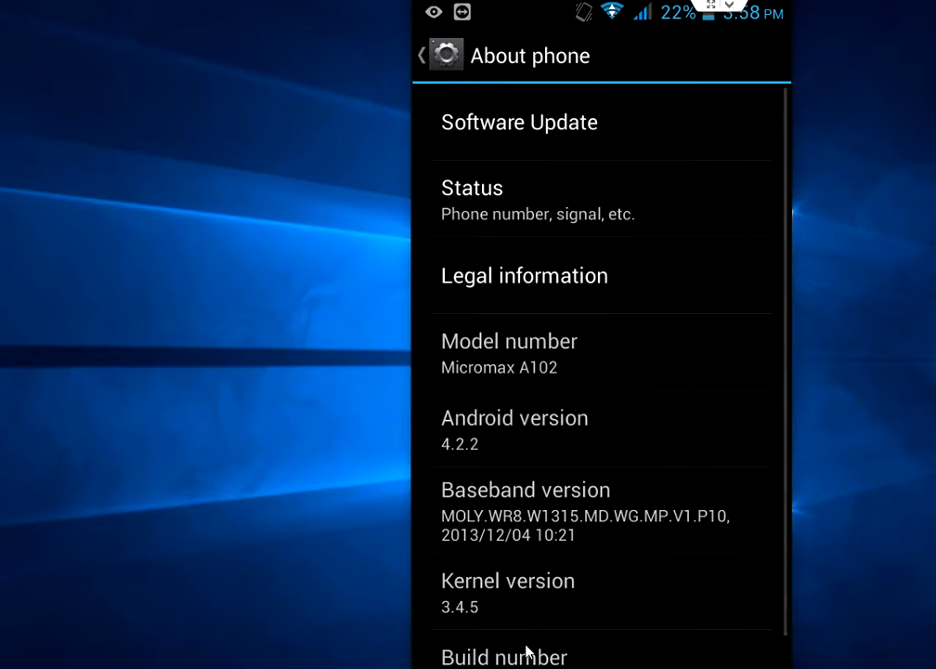
scroll(548, 594, "down", 1)
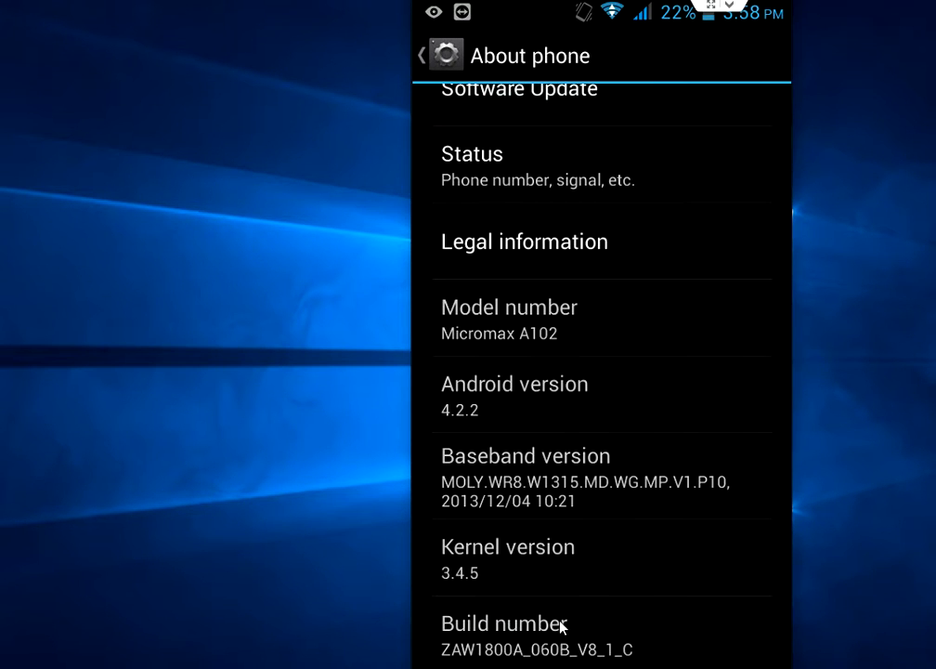
Tap Build number to confirm developer mode is already enabled, then return to the settings list
left_click(561, 627)
left_click(561, 627)
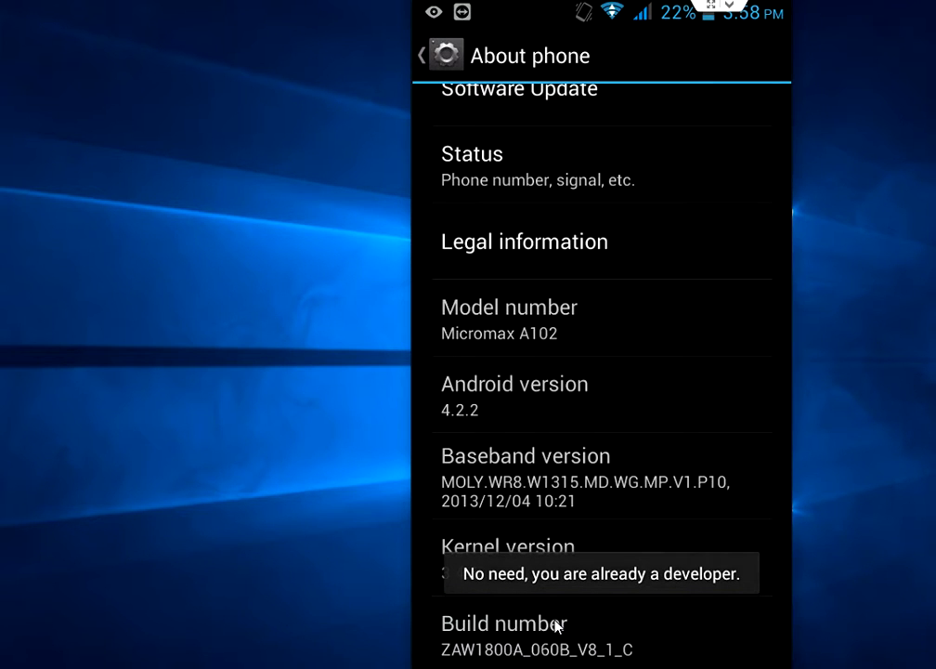
key("Escape")
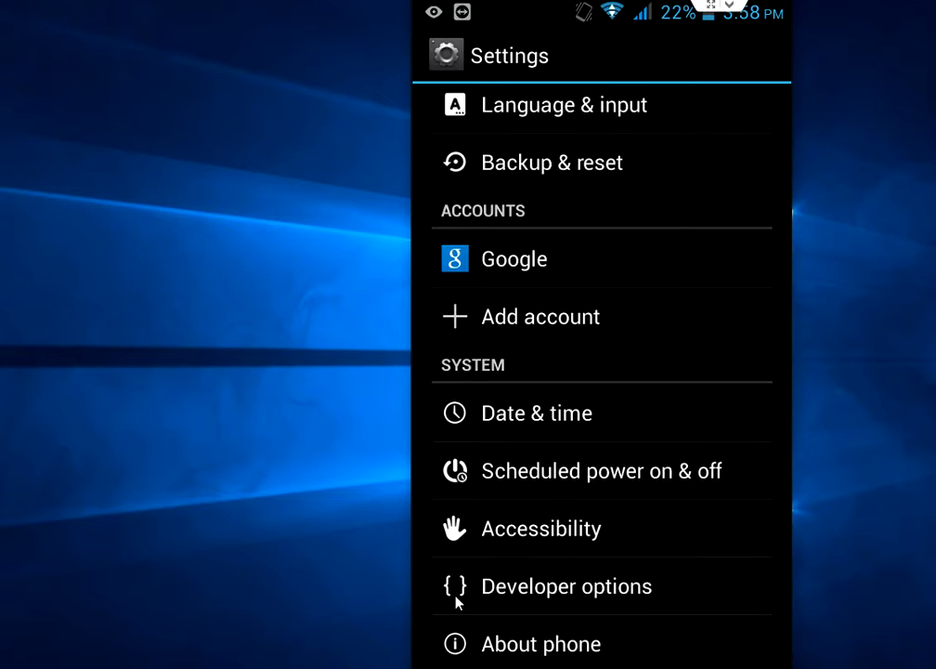
In Developer options, set Window and Transition animation scales to 5x
left_click(548, 597)
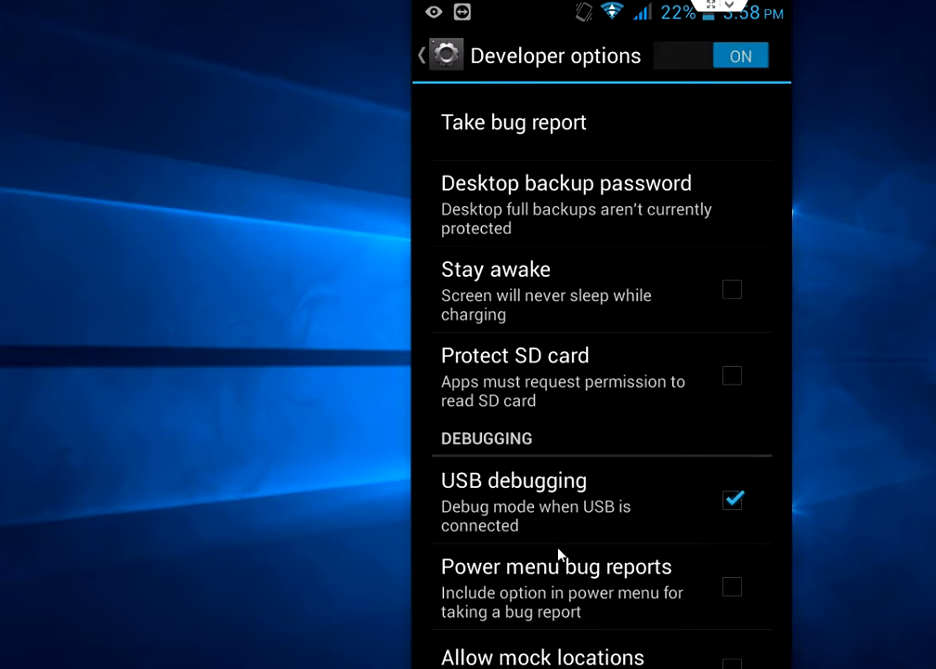
scroll(560, 555, "down", 5)
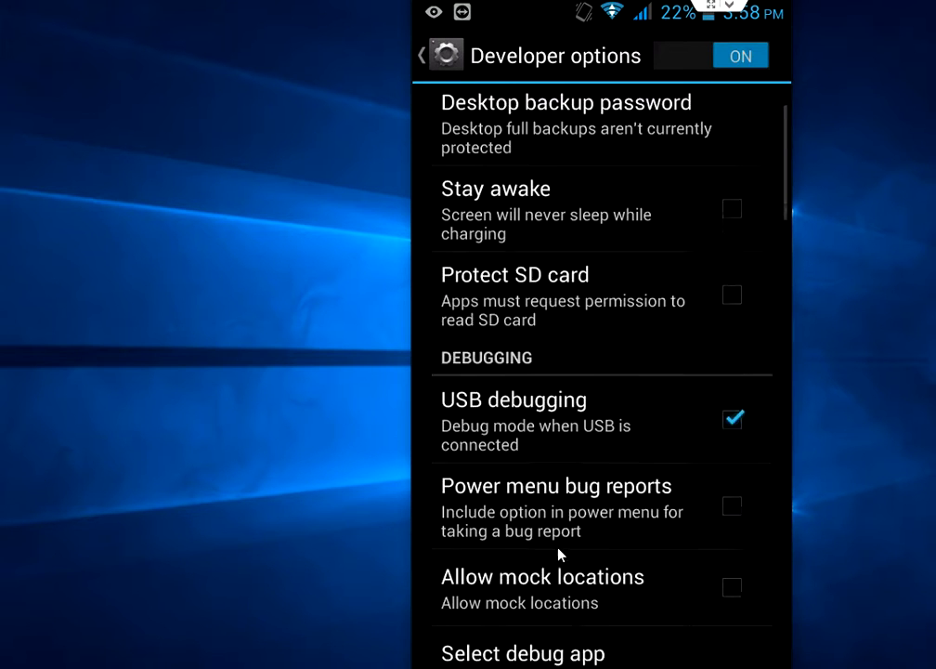
scroll(560, 554, "down", 3)
scroll(560, 555, "down", 3)
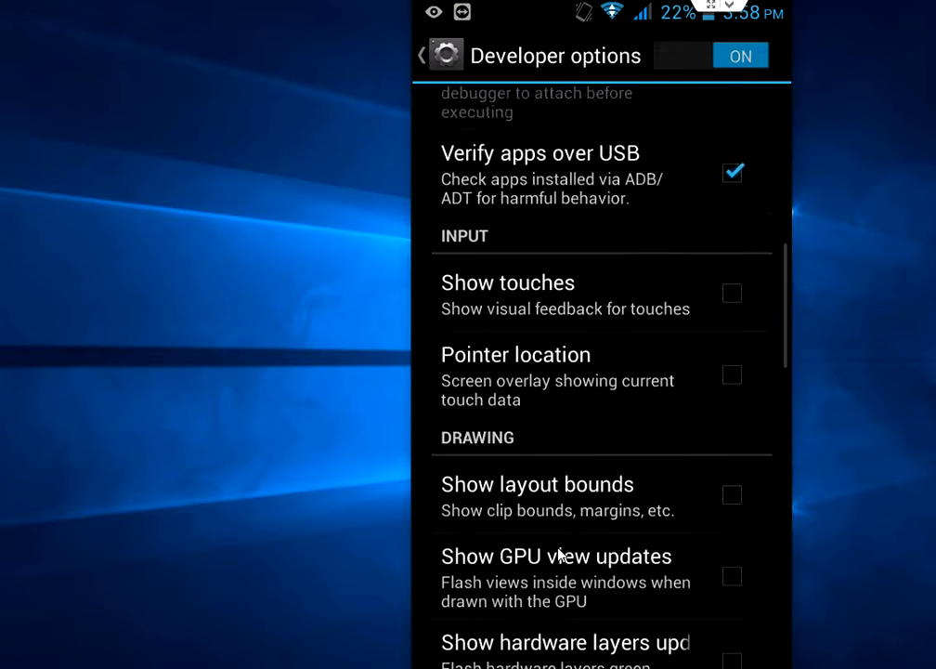
scroll(560, 554, "down", 2)
scroll(560, 554, "down", 2)
scroll(560, 555, "down", 2)
scroll(560, 554, "down", 1)
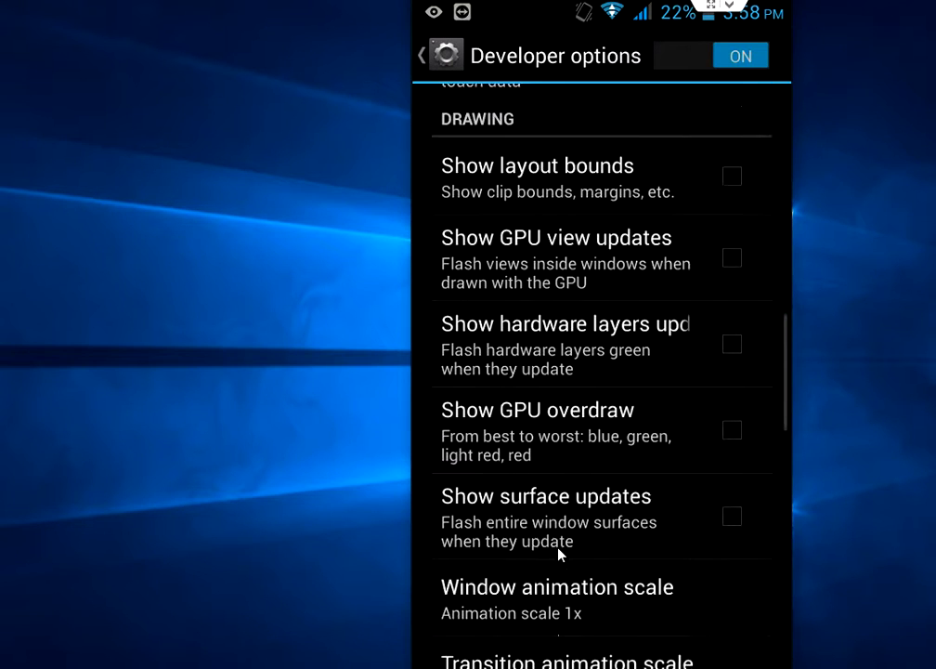
scroll(560, 555, "down", 1)
scroll(560, 555, "down", 1)
scroll(560, 555, "down", 1)
scroll(560, 555, "down", 1)
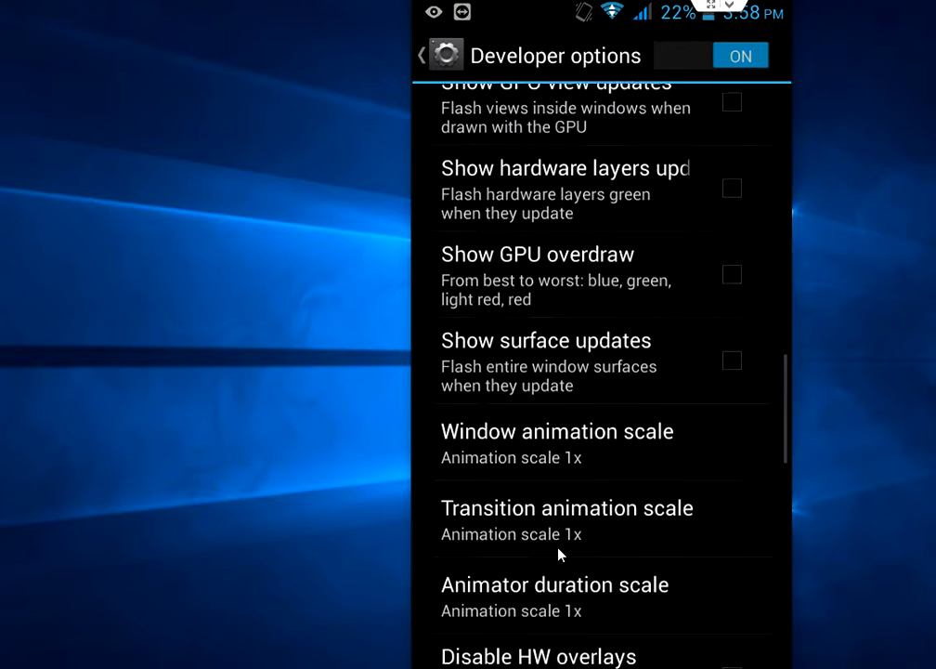
scroll(560, 554, "down", 1)
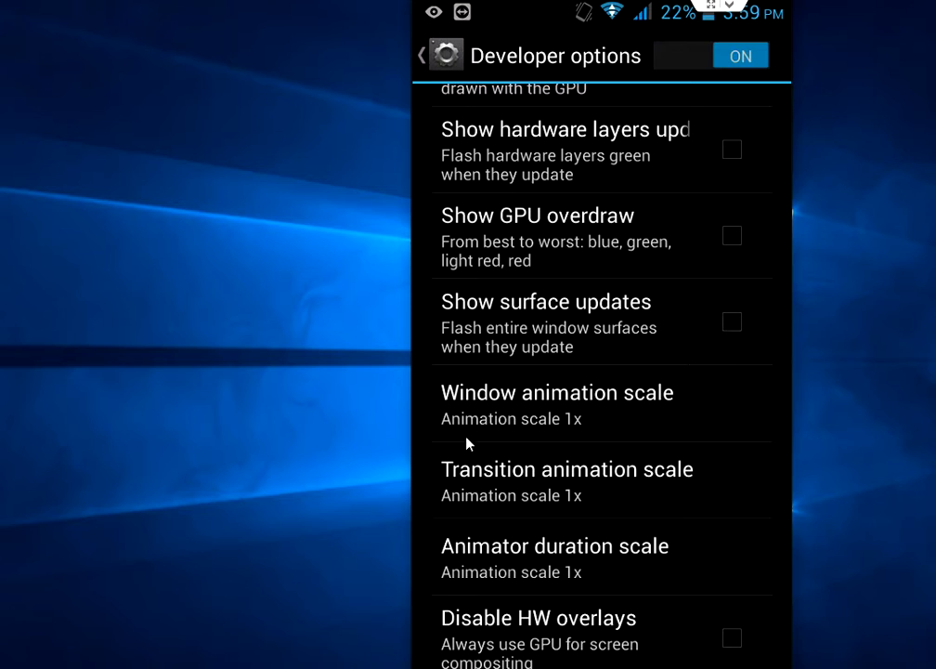
left_click(619, 424)
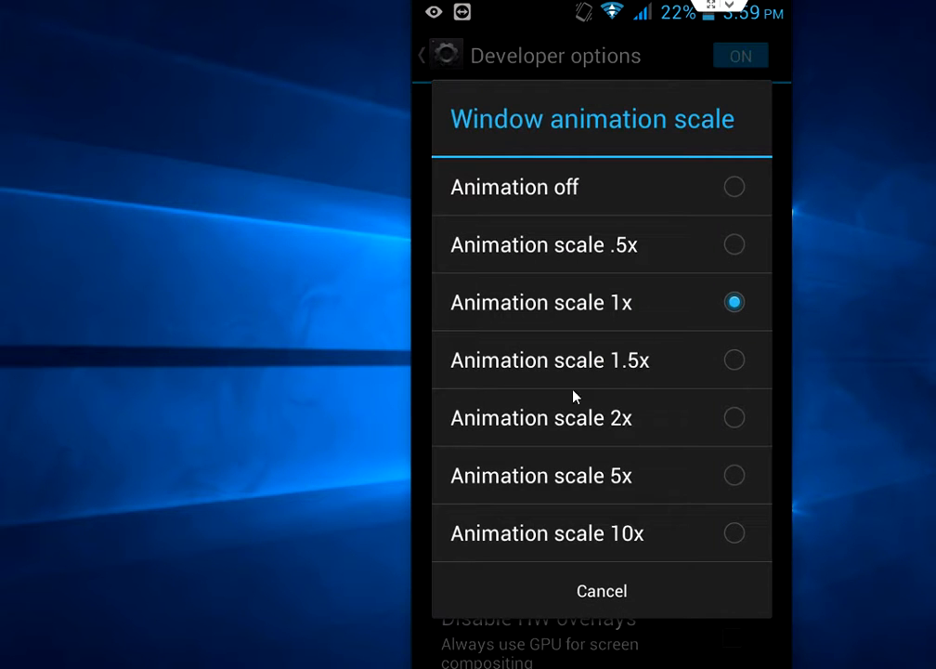
left_click(732, 475)
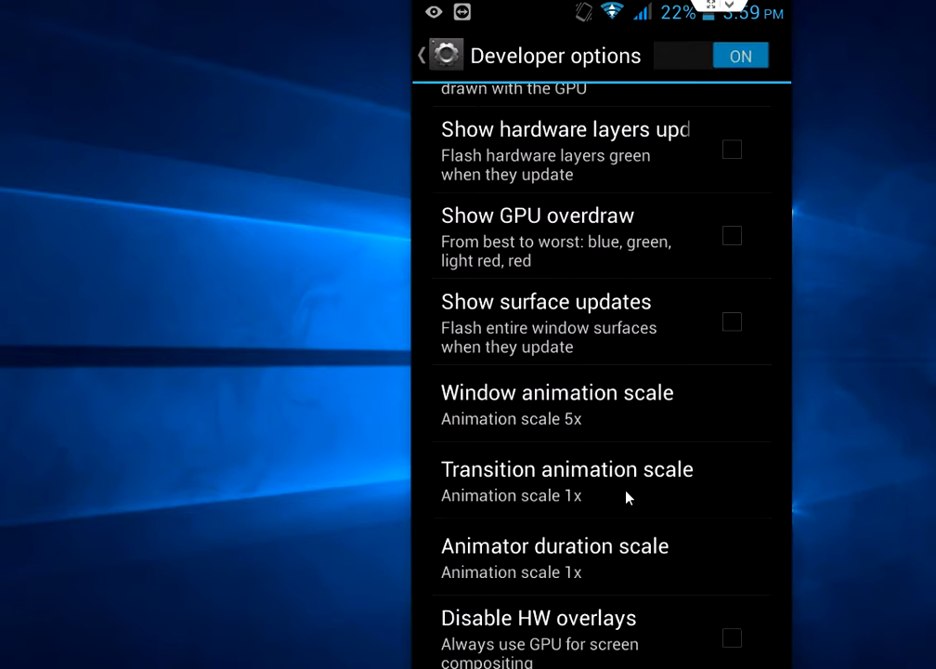
left_click(627, 497)
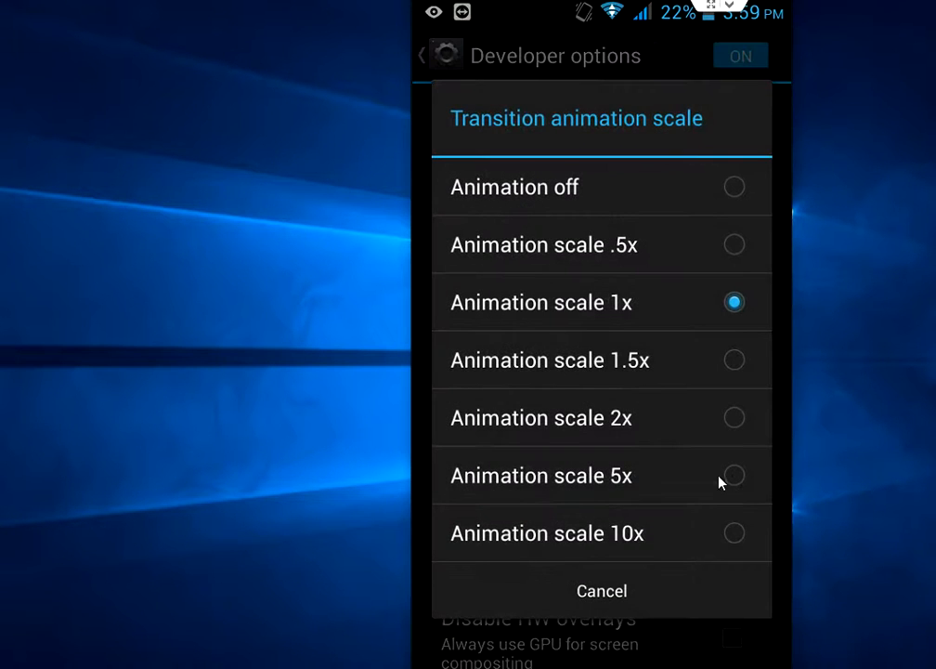
left_click(732, 475)
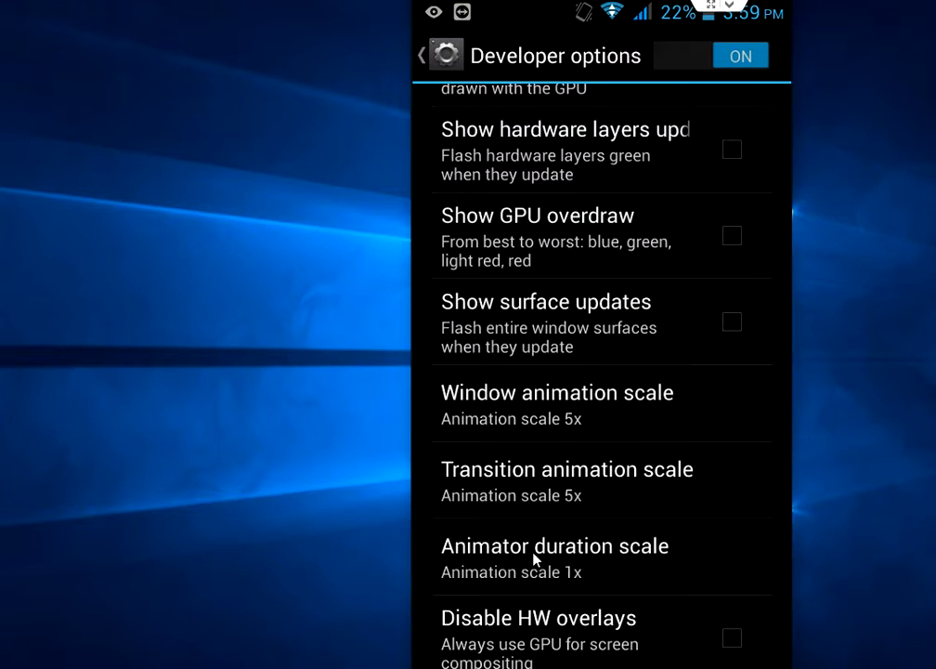
Set Animator duration scale to 5x and return to the main Settings list
left_click(534, 557)
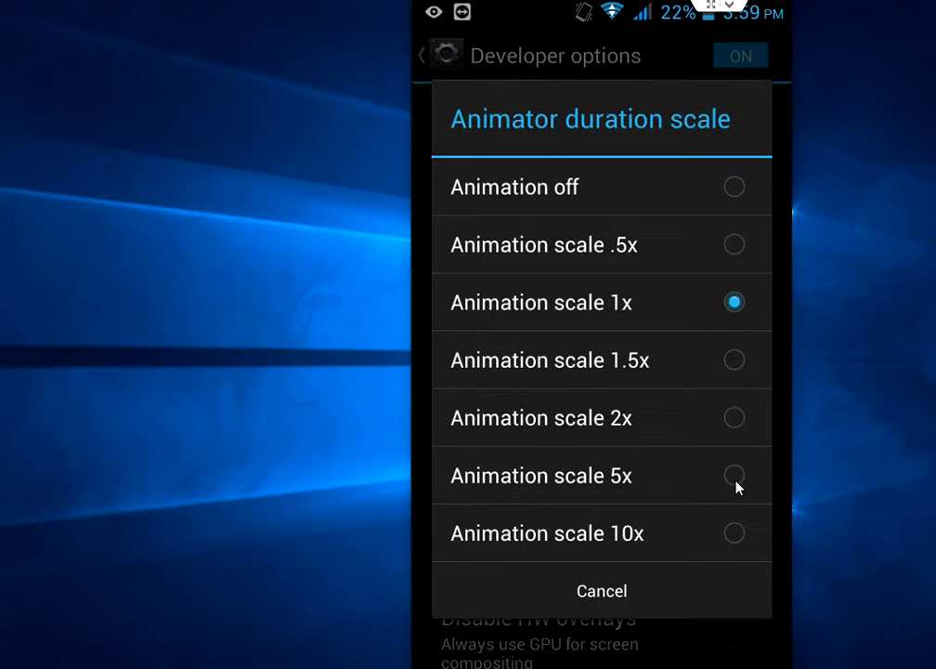
left_click(733, 475)
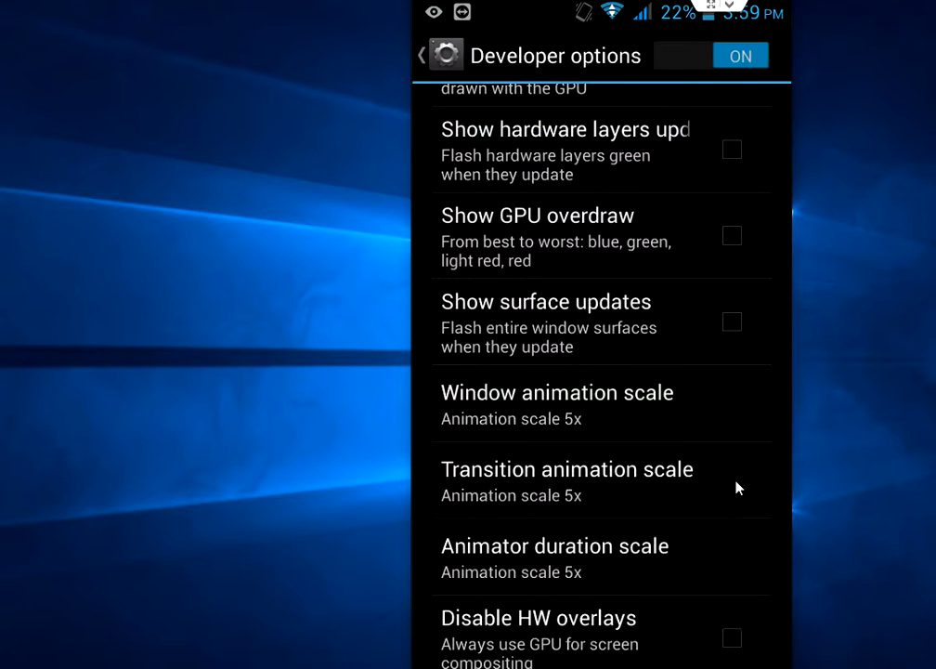
key("Escape")
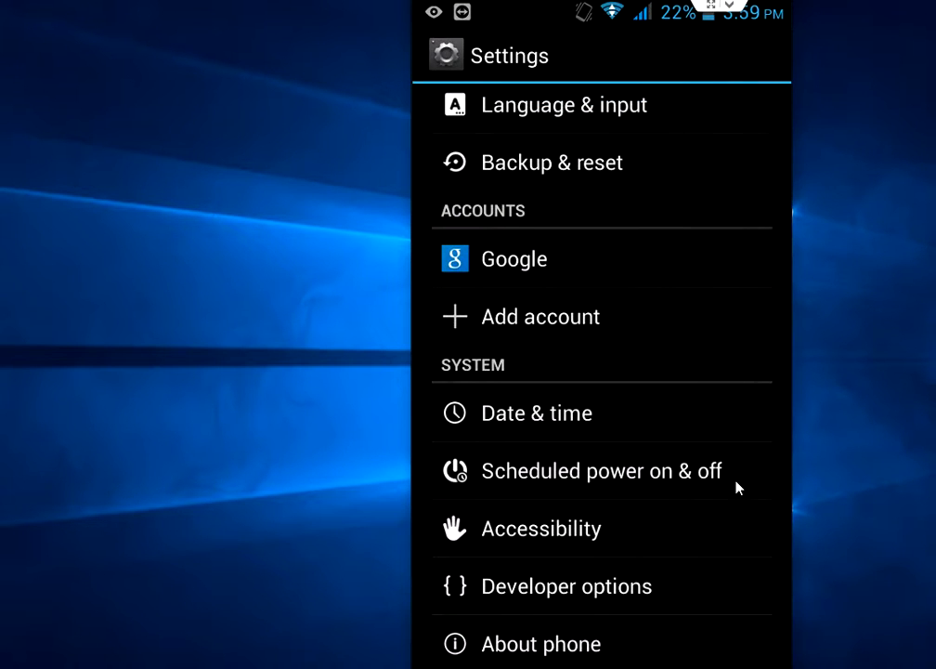
Go to the home screen, bring up and dismiss the launcher's manage-apps menu before reopening Settings
key("Escape")
key("Escape")
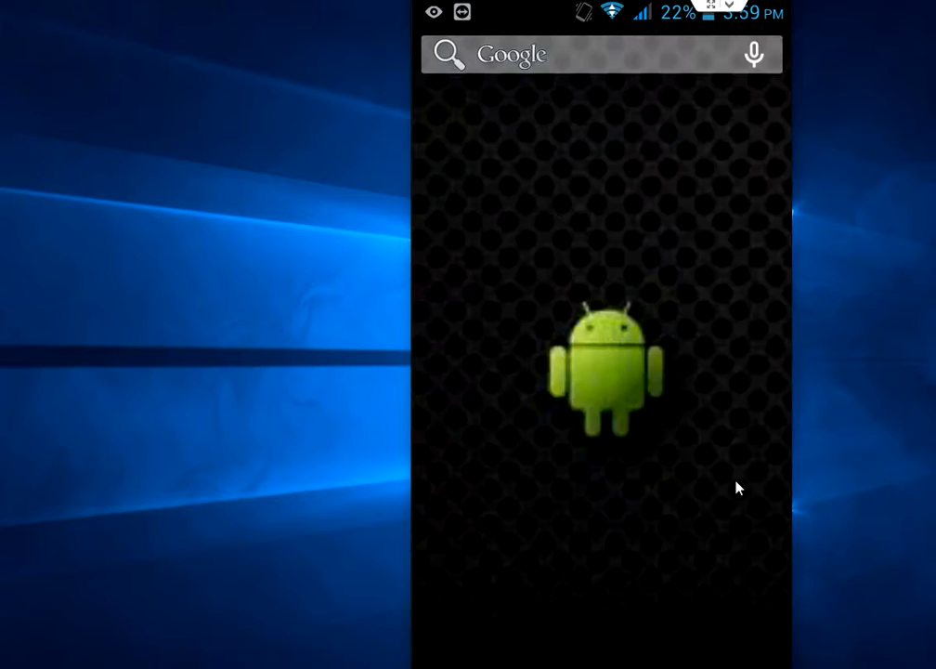
scroll(738, 487, "down", 1)
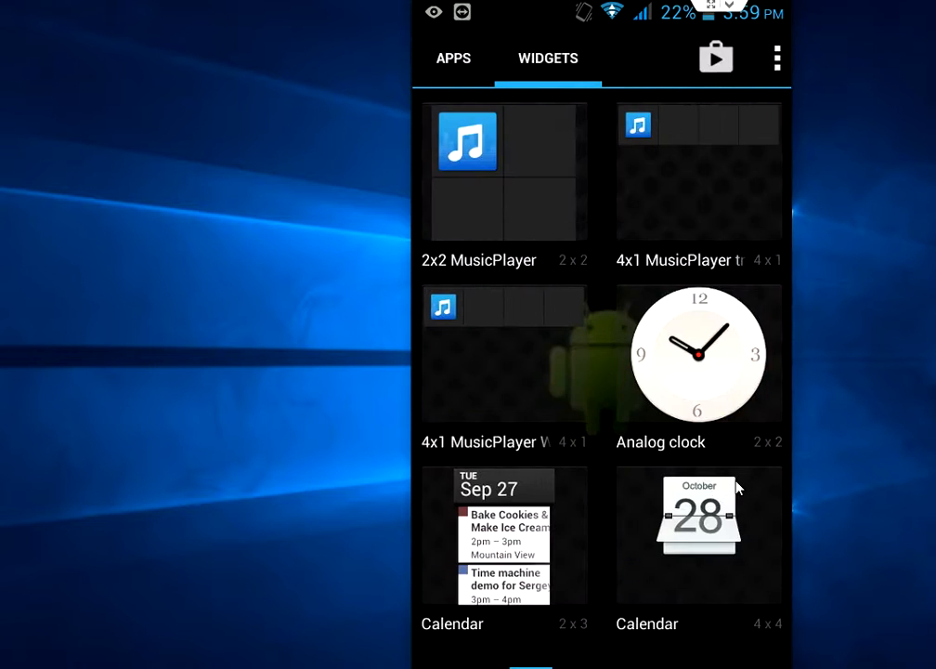
scroll(738, 488, "up", 1)
scroll(739, 488, "up", 2)
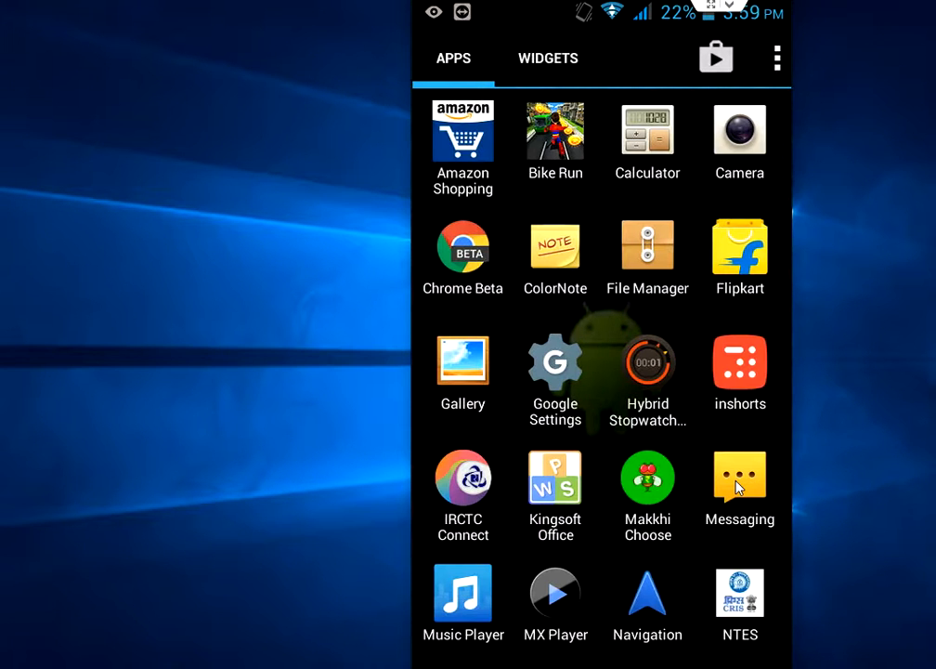
scroll(738, 488, "down", 1)
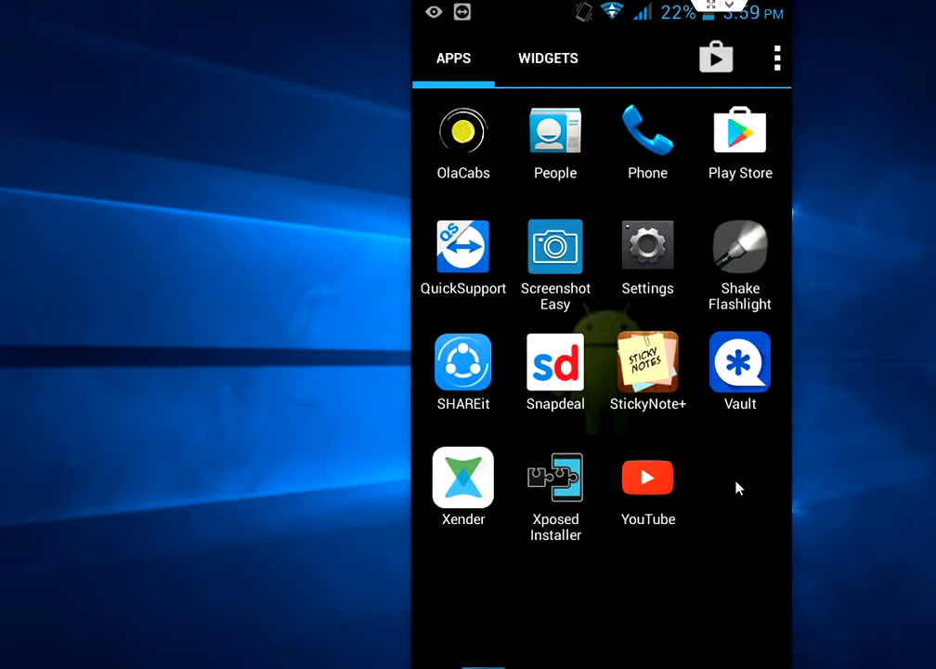
key("Menu")
left_click(738, 487)
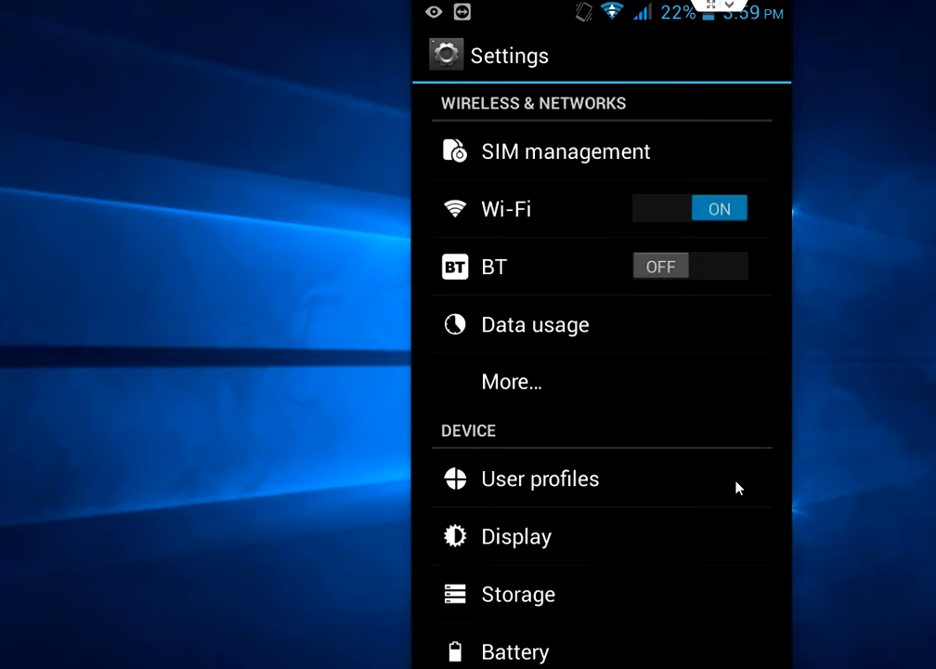
scroll(739, 487, "down", 5)
scroll(738, 487, "down", 5)
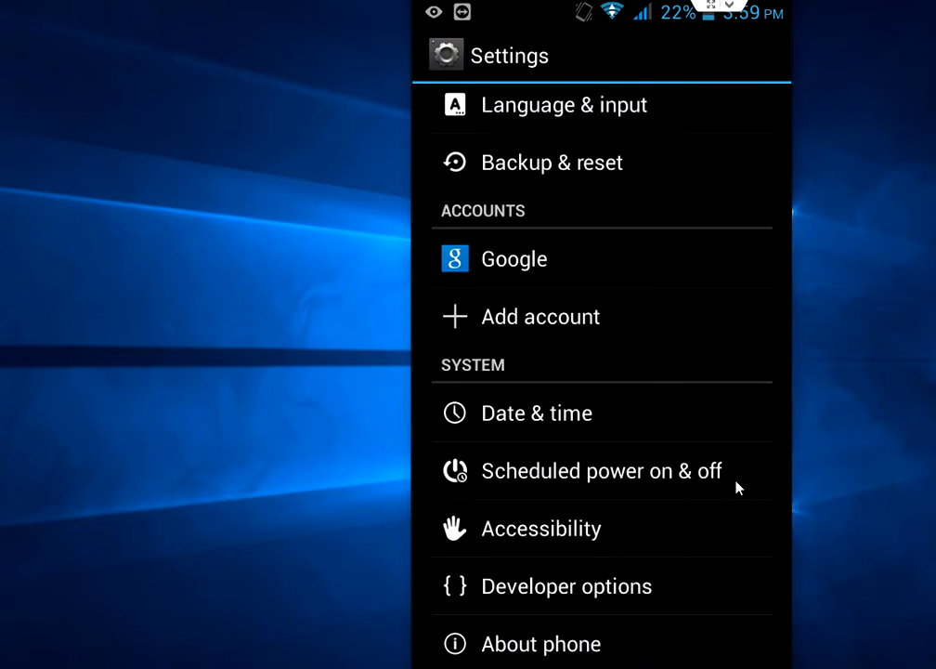
Enter Developer options and set Window animation scale to Animation off
key("Down")
key("Return")
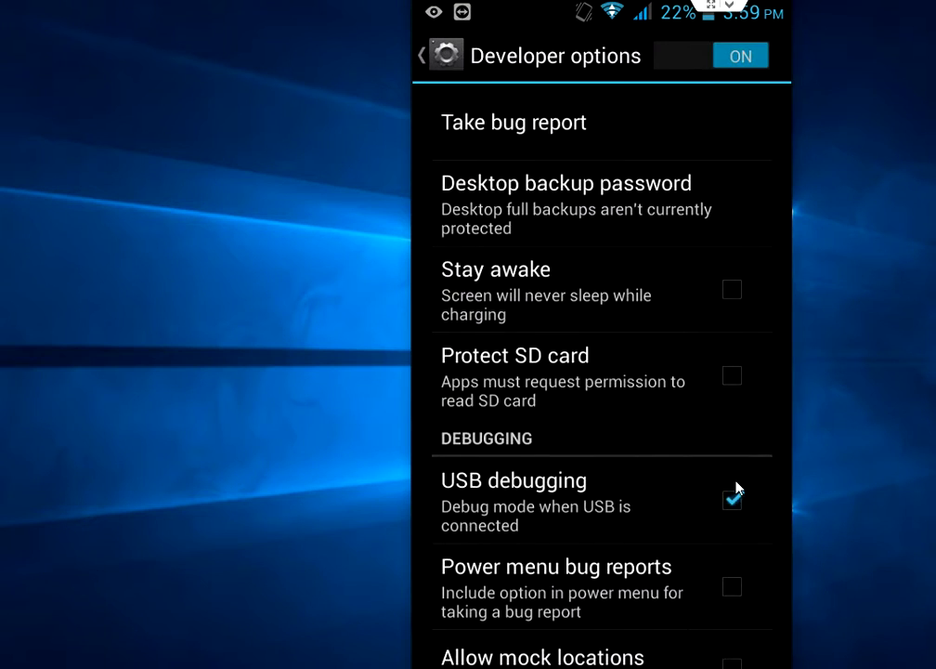
scroll(738, 488, "down", 5)
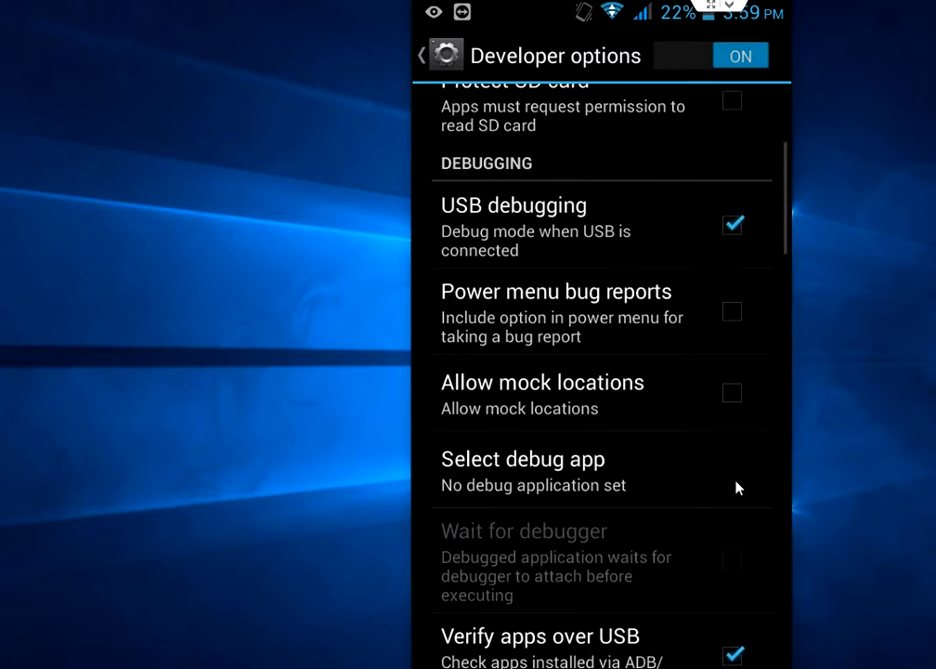
scroll(738, 487, "down", 3)
scroll(738, 488, "down", 3)
scroll(738, 488, "down", 2)
scroll(738, 488, "down", 3)
scroll(738, 488, "down", 2)
scroll(738, 488, "down", 3)
scroll(739, 487, "down", 2)
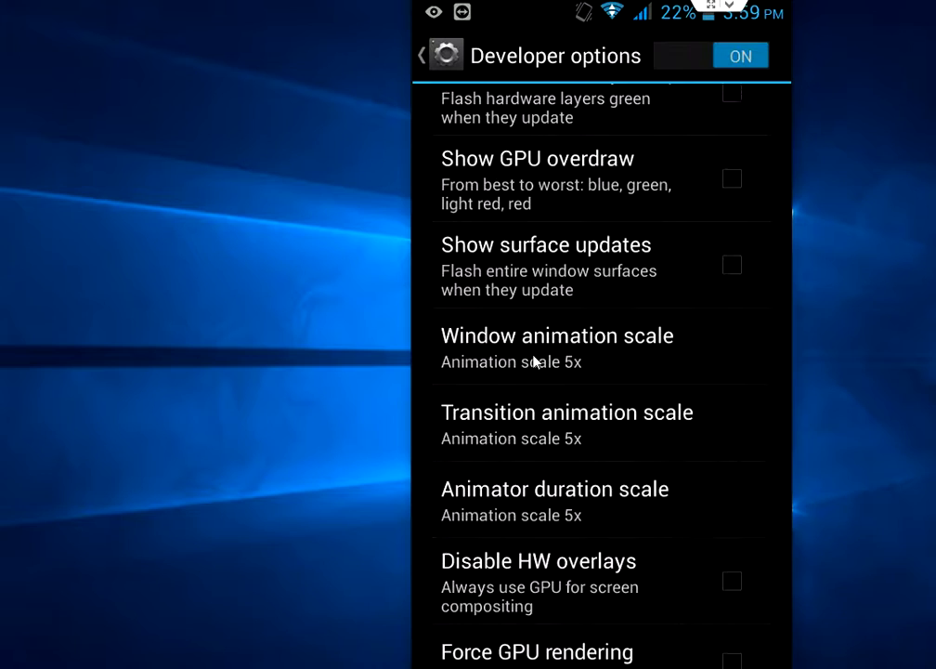
left_click(618, 348)
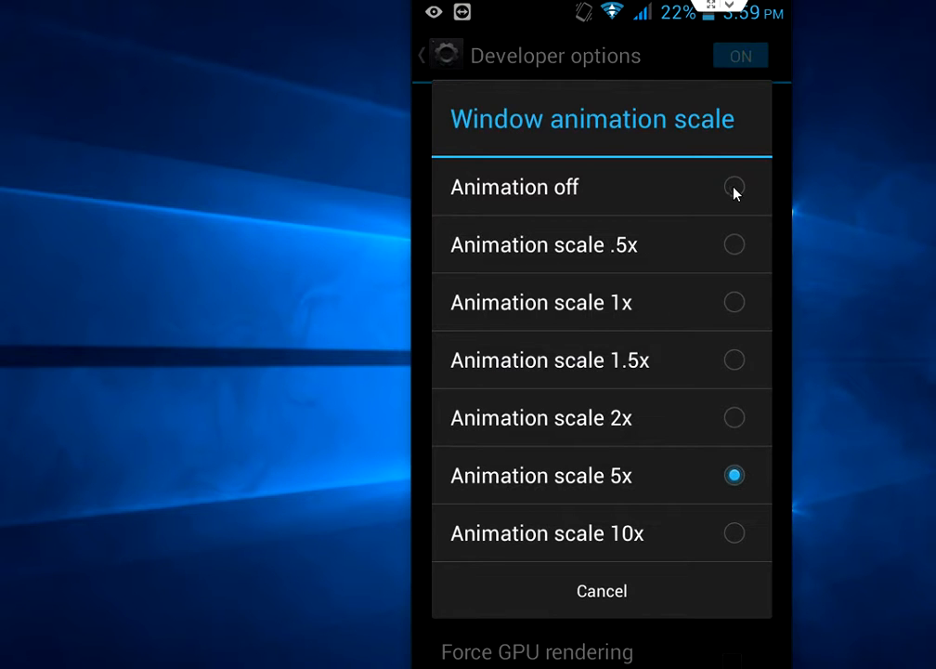
left_click(735, 189)
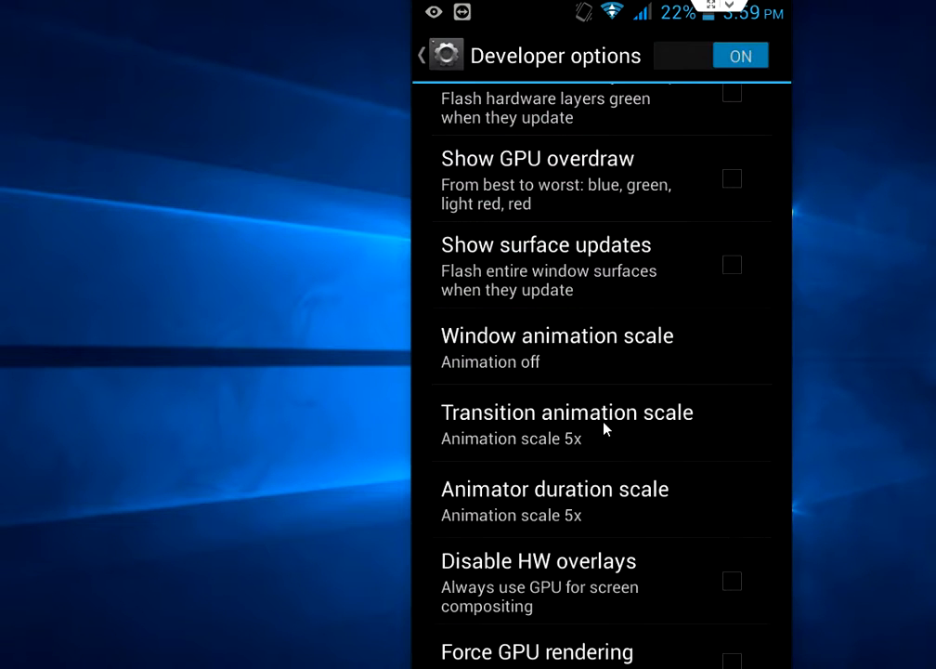
Set Transition animation scale and Animator duration scale to Animation off
left_click(604, 428)
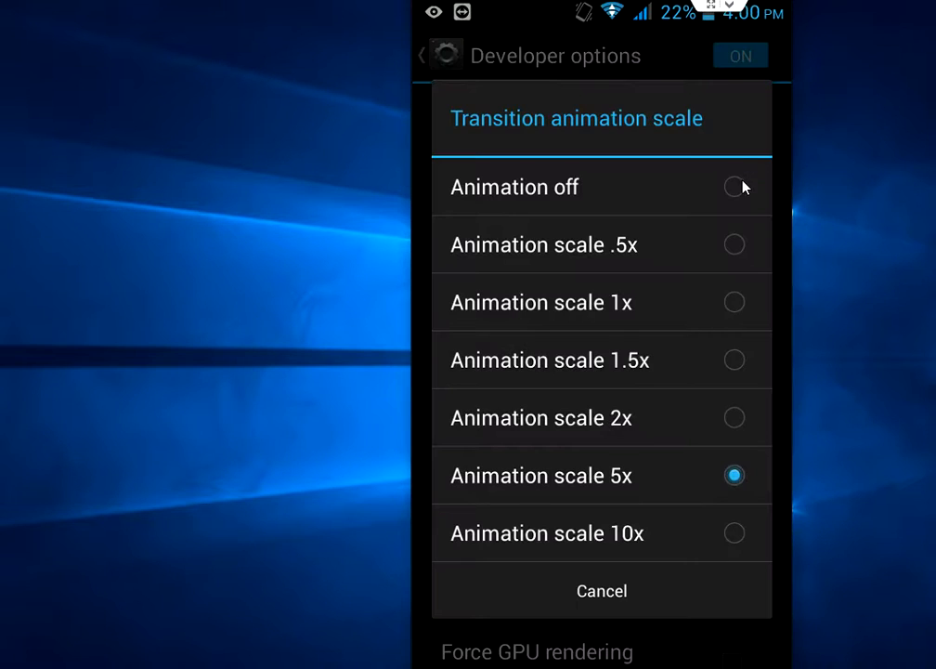
left_click(740, 189)
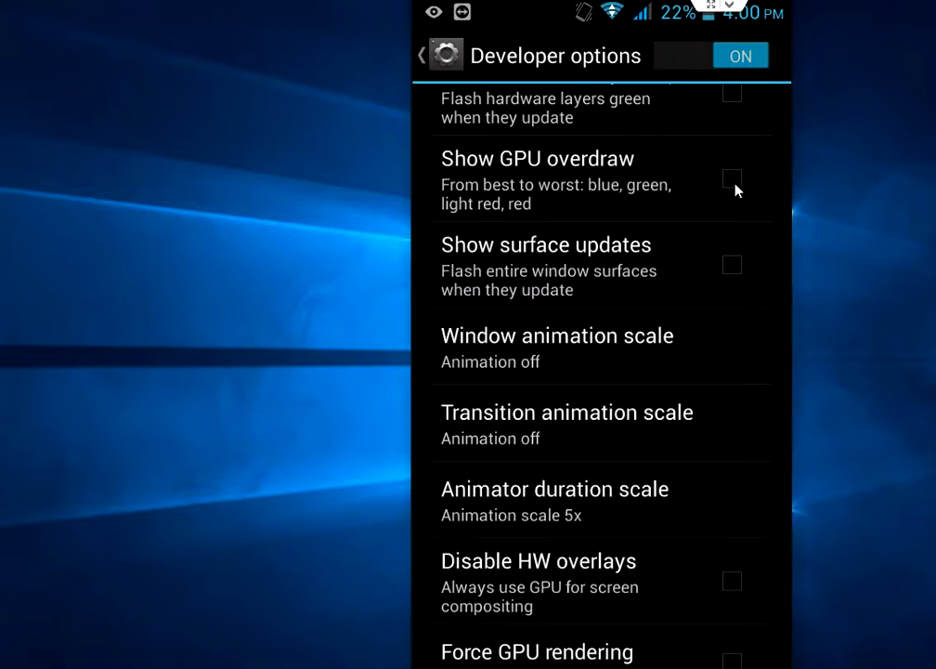
left_click(526, 502)
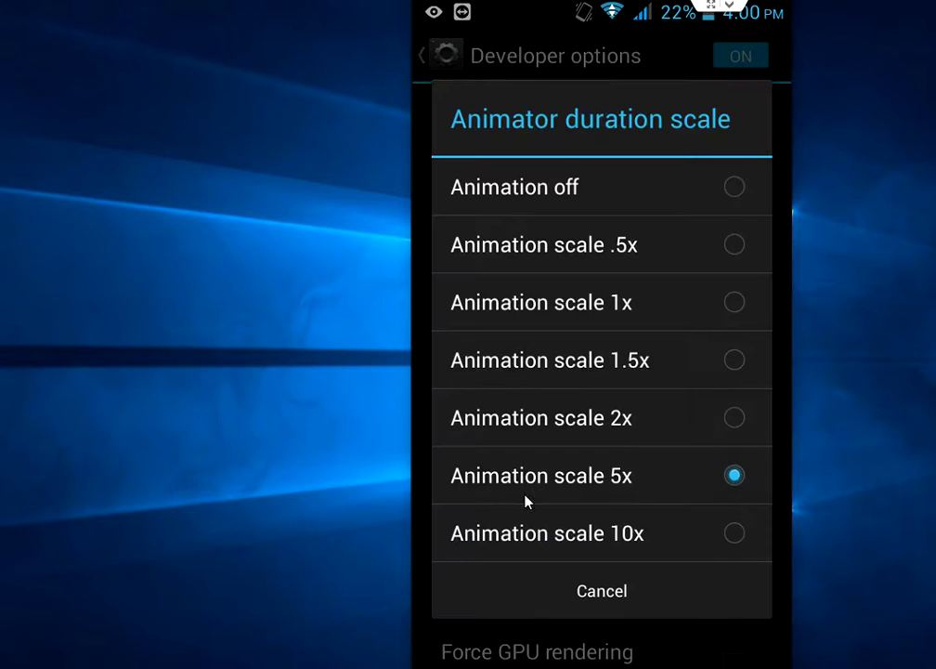
left_click(735, 187)
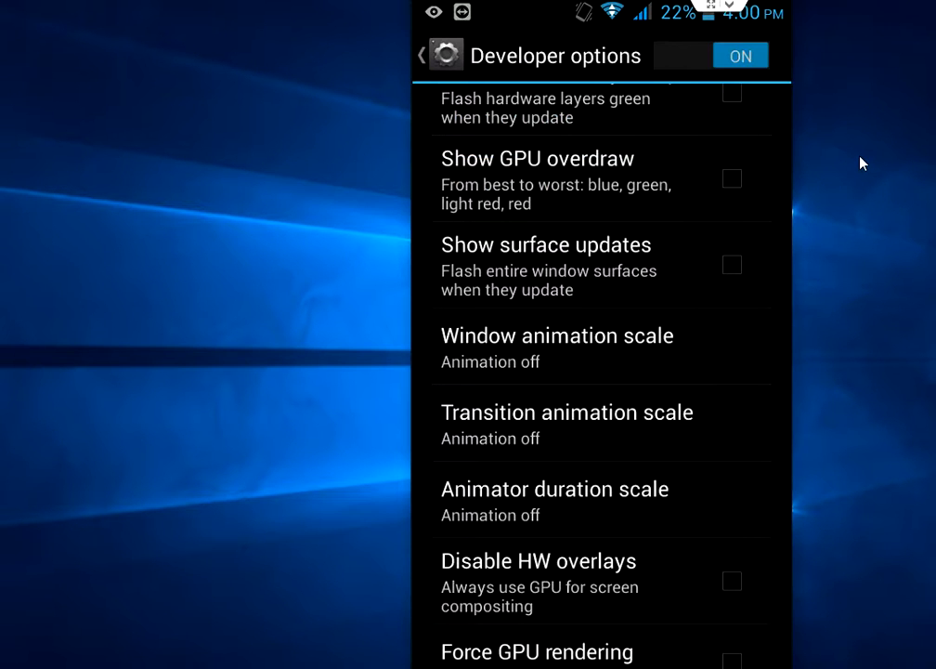
Back out of Developer options and Settings to the launcher home screen
key("Escape")
key("Escape")
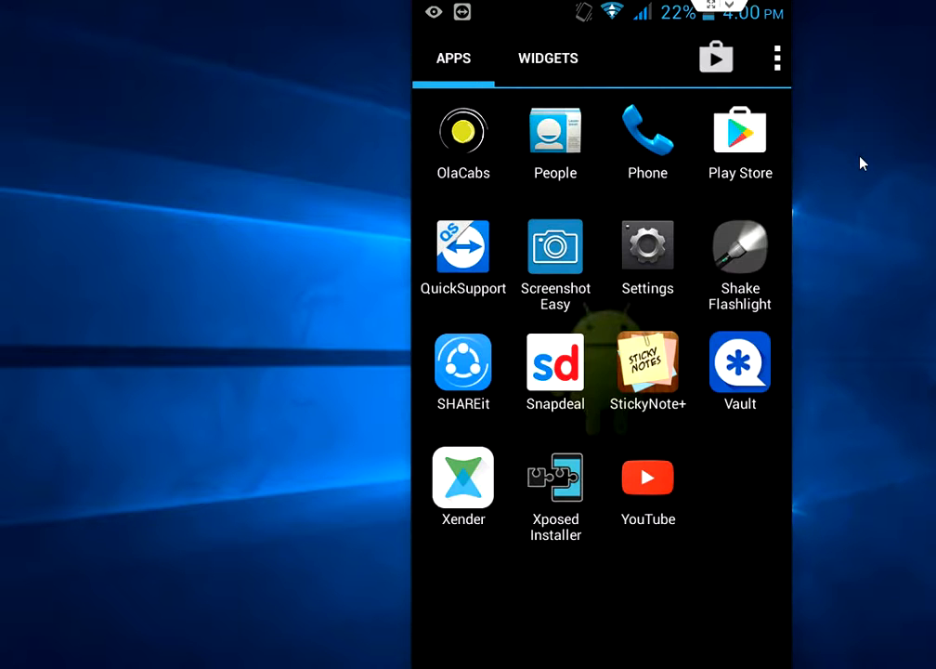
key("Escape")
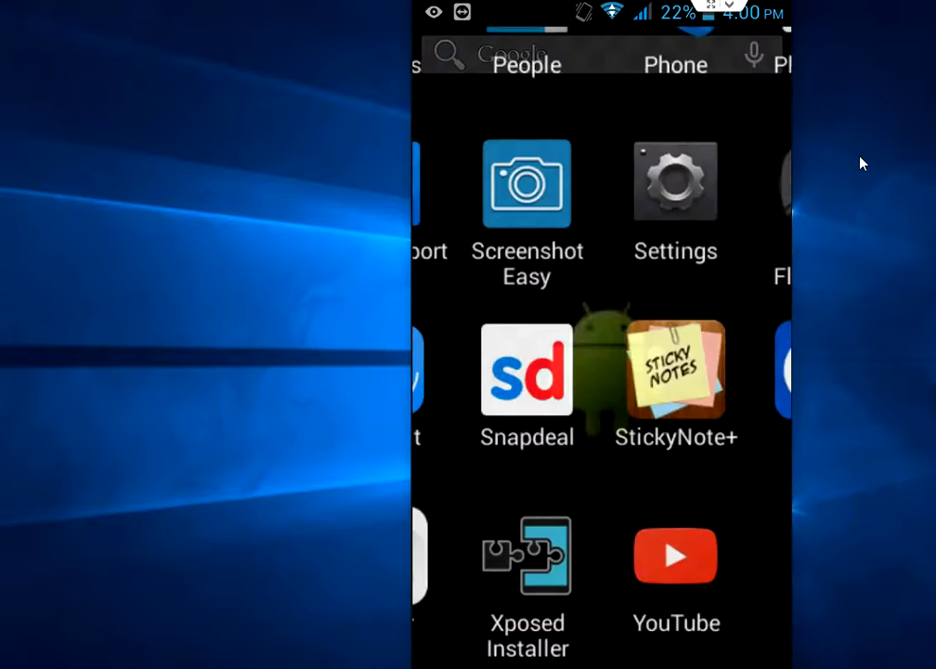
key("Escape")
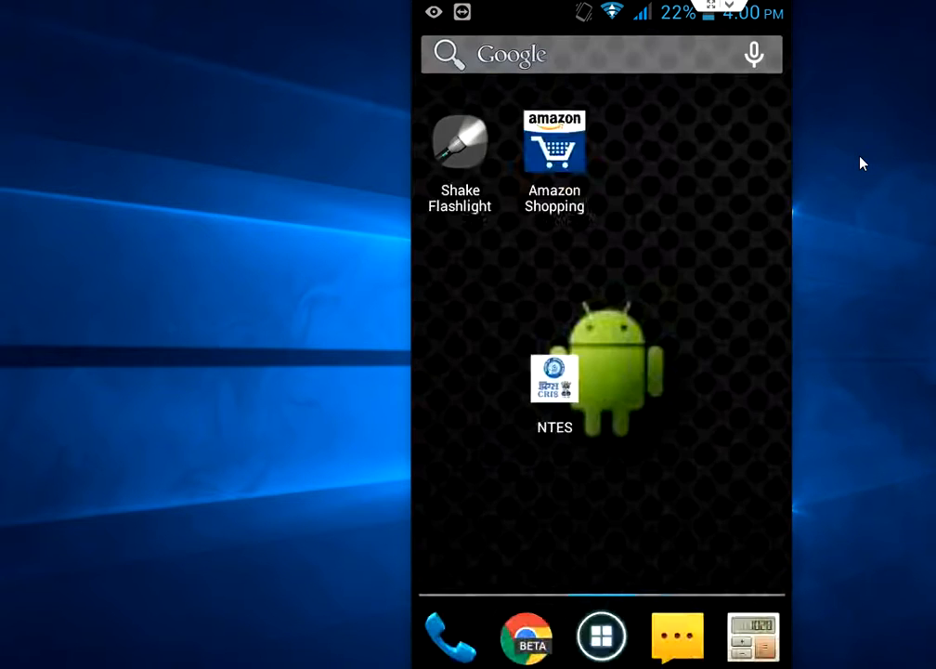